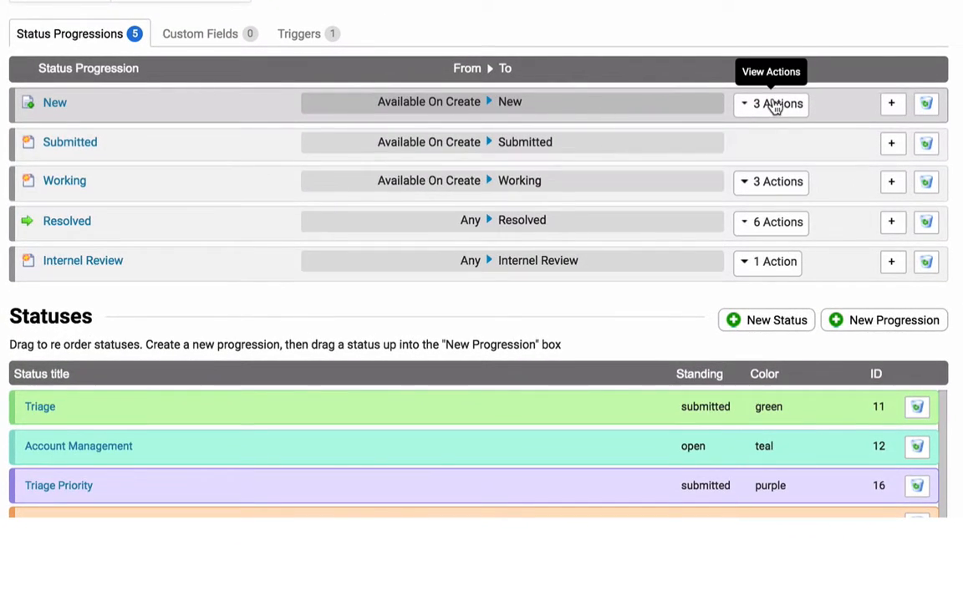
Review the actions of the New status progression and open its "Your Request has been received" activity
click(775, 105)
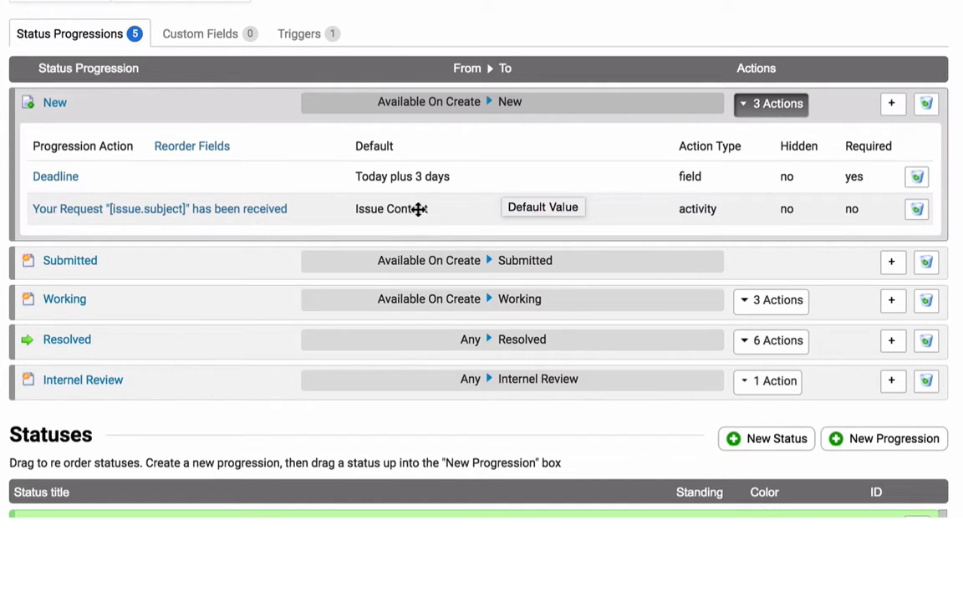
click(177, 211)
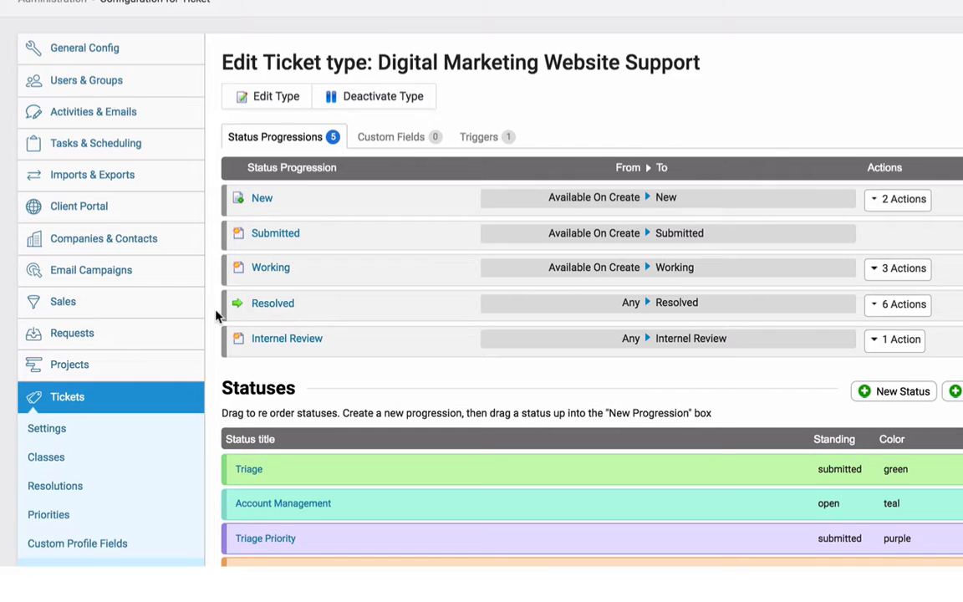
Open the progressions of the Bug/Issue Tracking (with JIRA) ticket type
scroll(216, 316, down, 3)
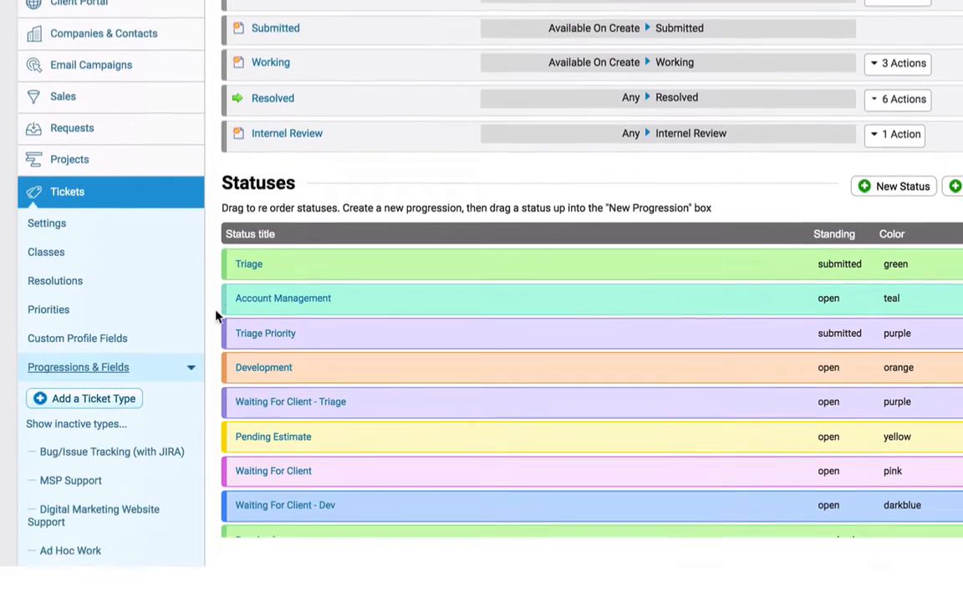
scroll(216, 316, down, 2)
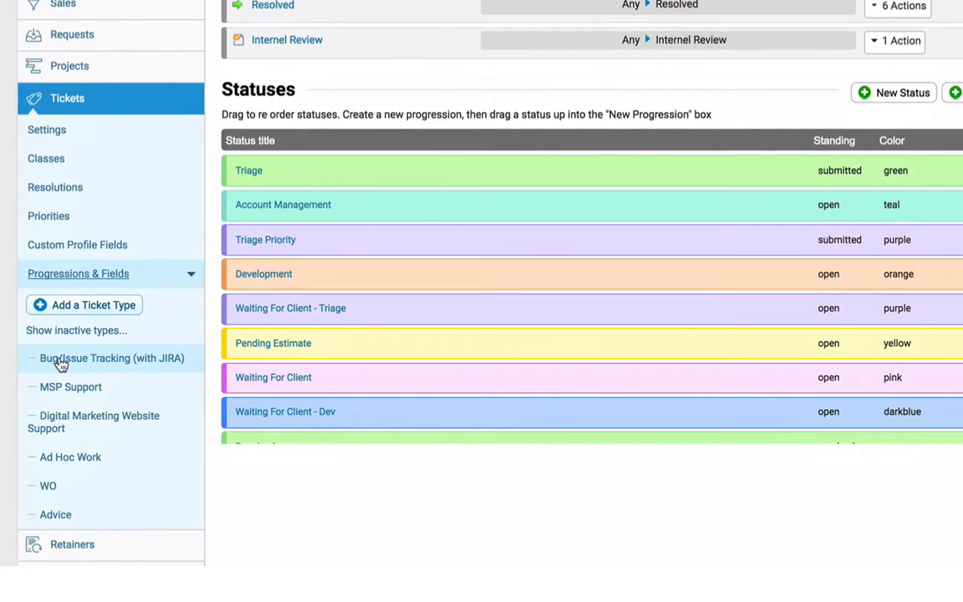
click(61, 364)
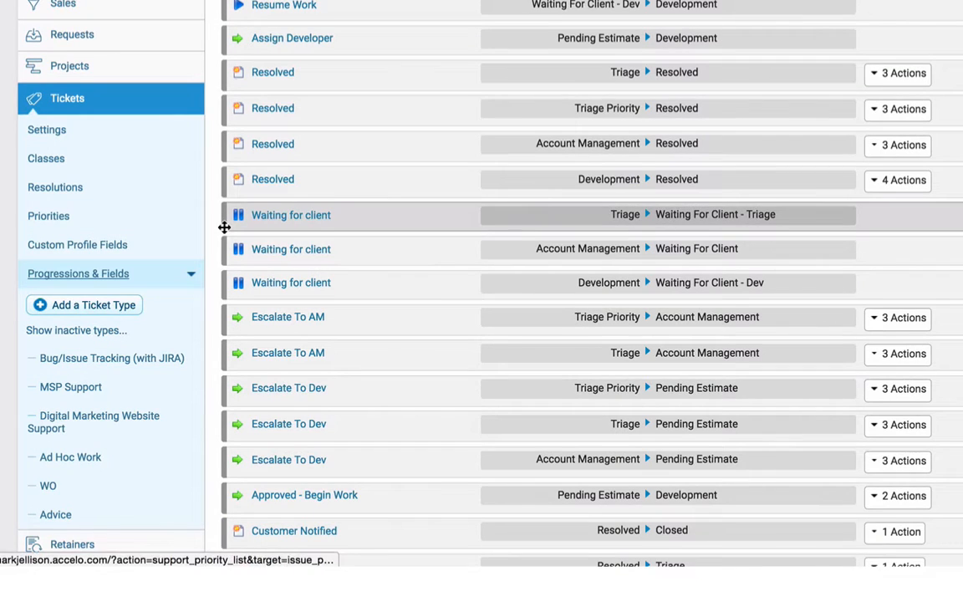
Examine the actions of the Escalate To AM progression that leads from Triage to Account Management
scroll(224, 228, up, 1)
scroll(224, 228, up, 2)
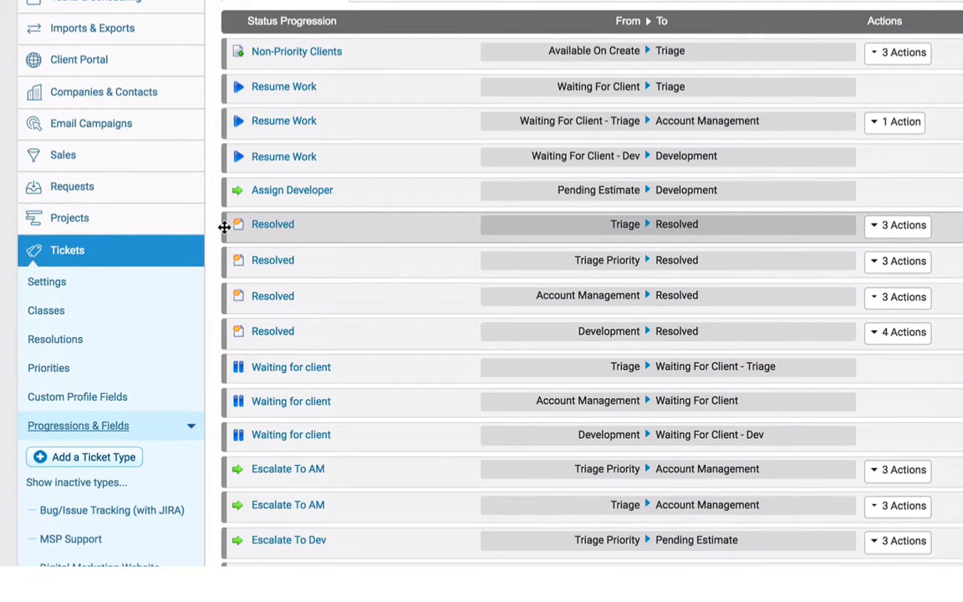
scroll(454, 376, down, 2)
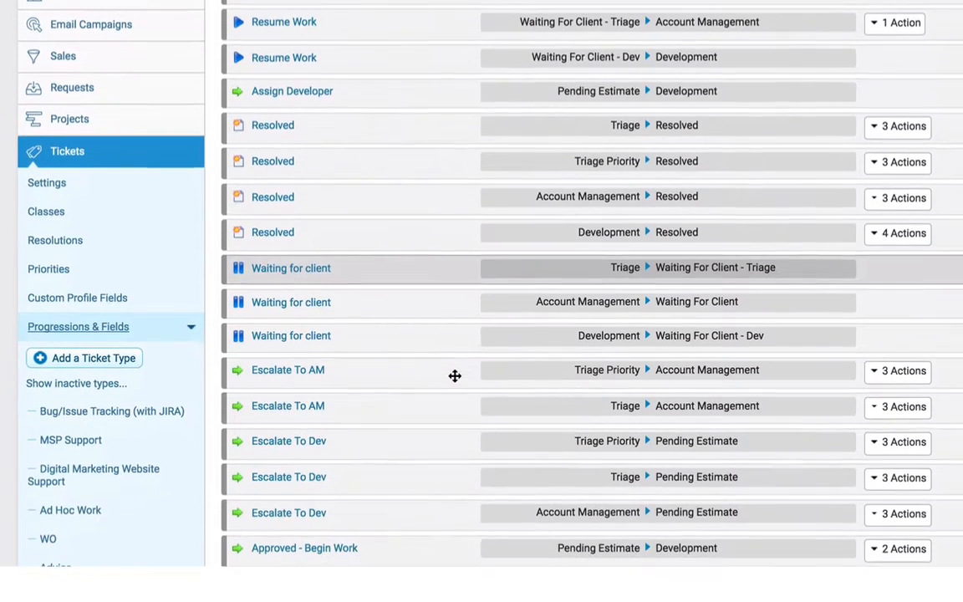
scroll(453, 376, down, 1)
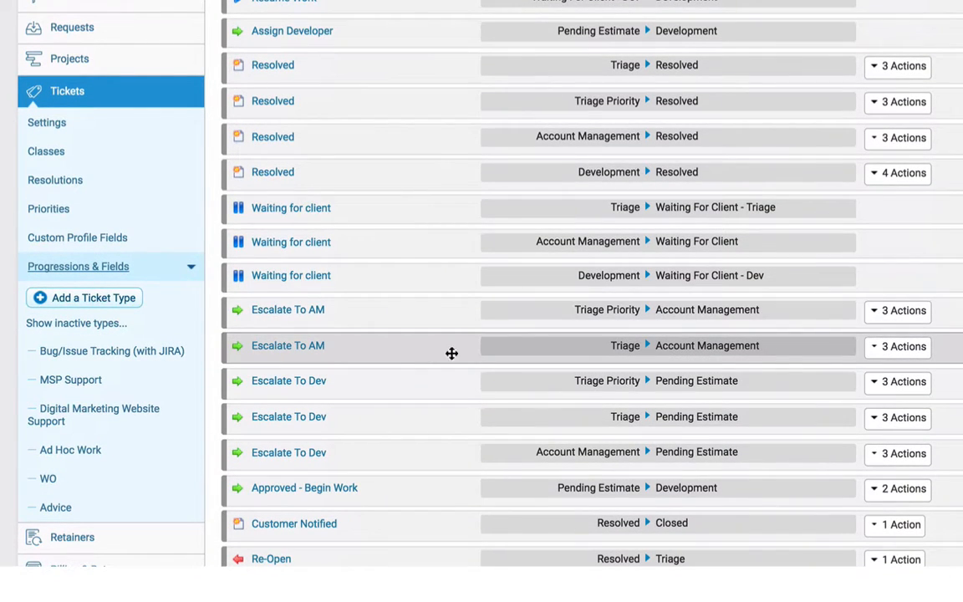
click(888, 357)
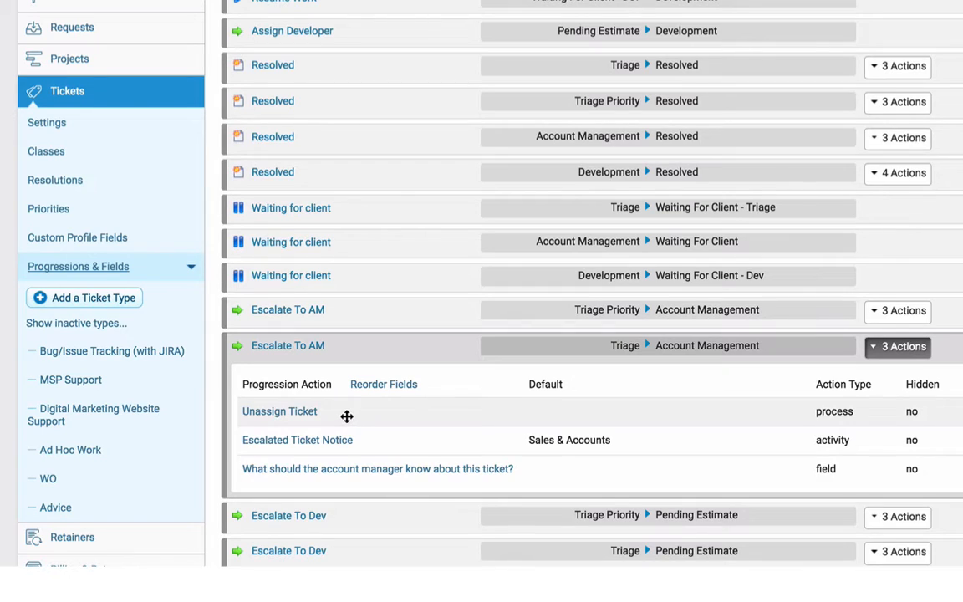
click(906, 355)
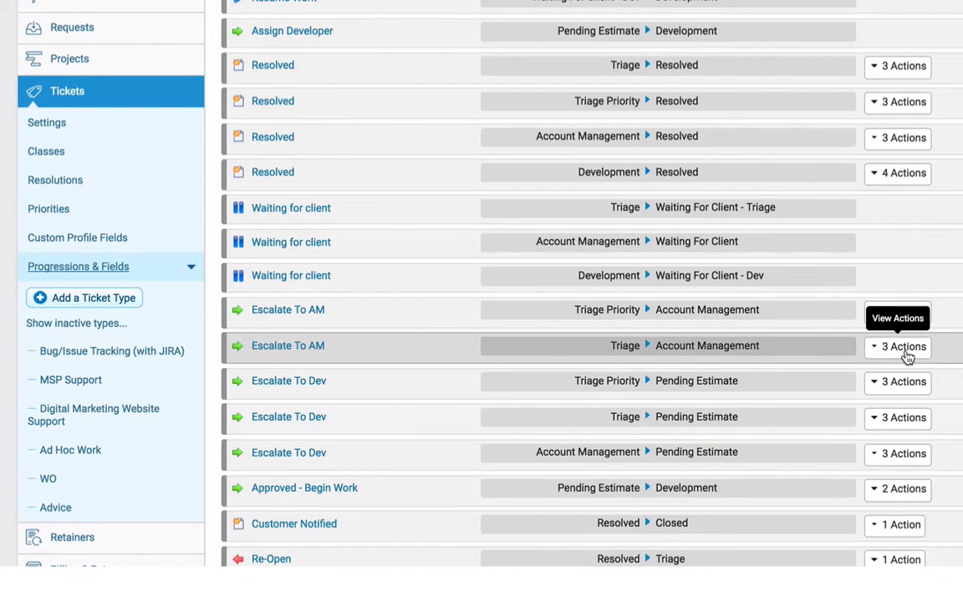
Start a new status with the title Submitted and the standing Submitted
scroll(907, 356, down, 5)
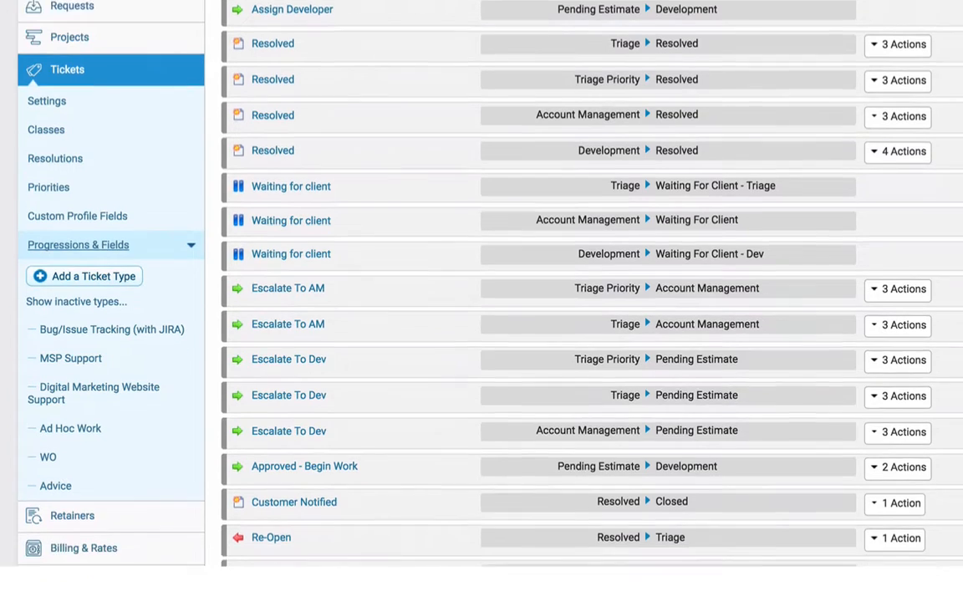
scroll(948, 338, down, 15)
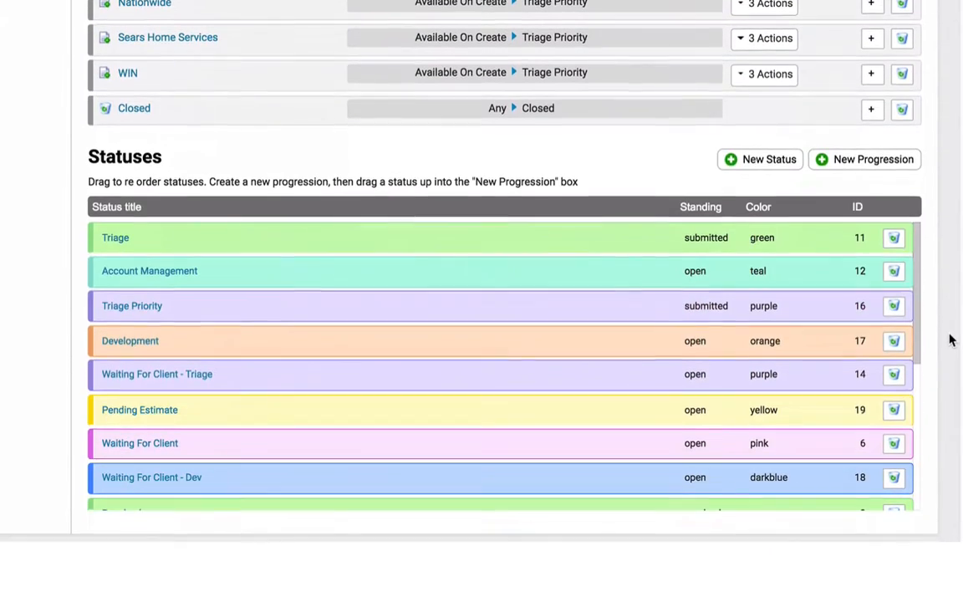
click(762, 163)
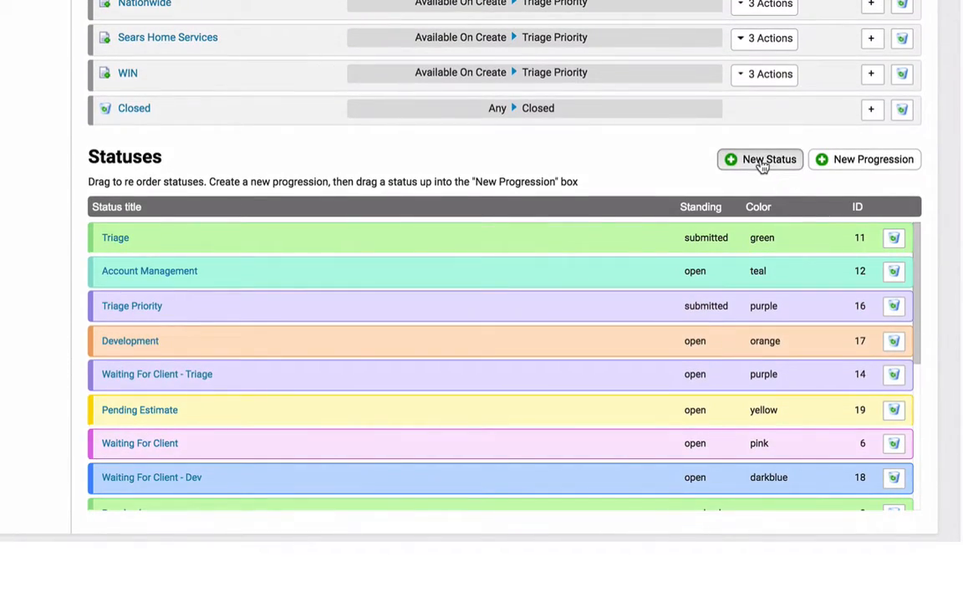
click(378, 198)
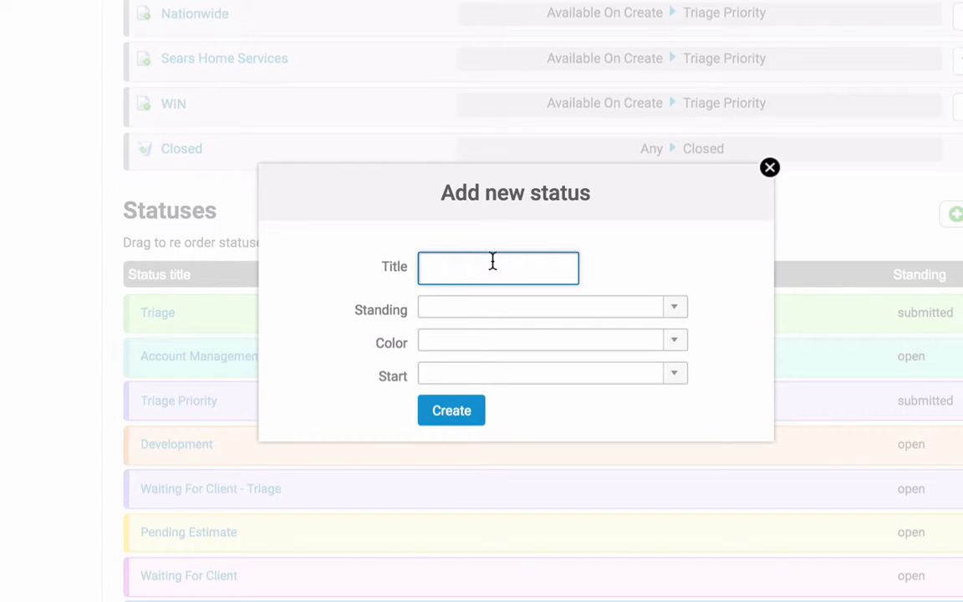
text(Submitted)
click(440, 308)
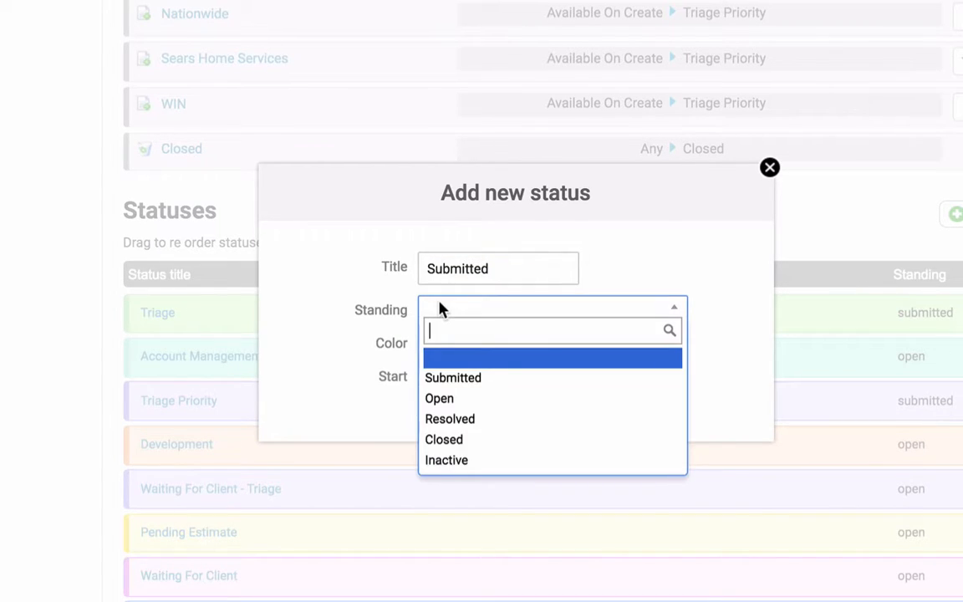
click(453, 381)
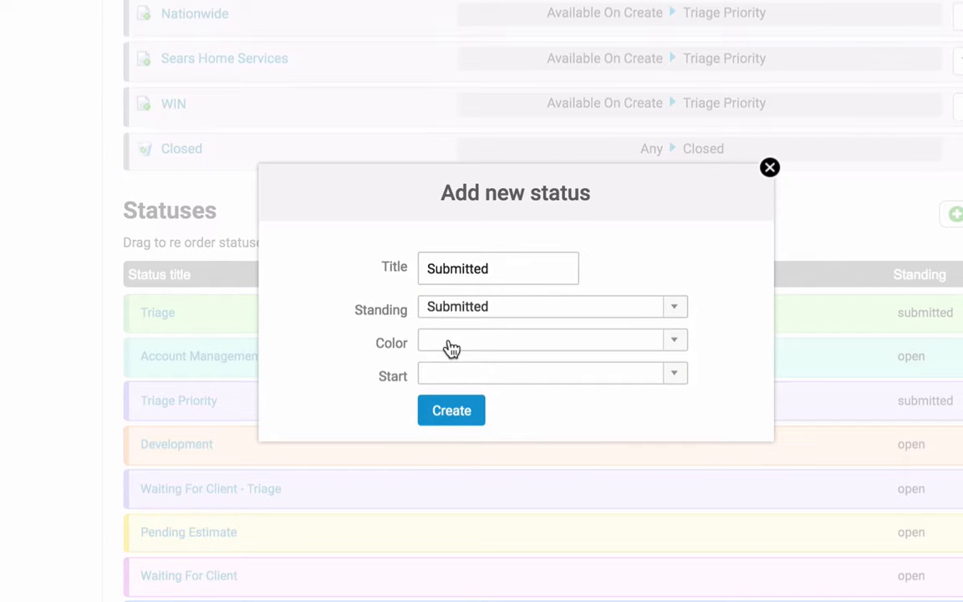
Change the new status's title to New Ticket, keeping its standing as Submitted
click(454, 309)
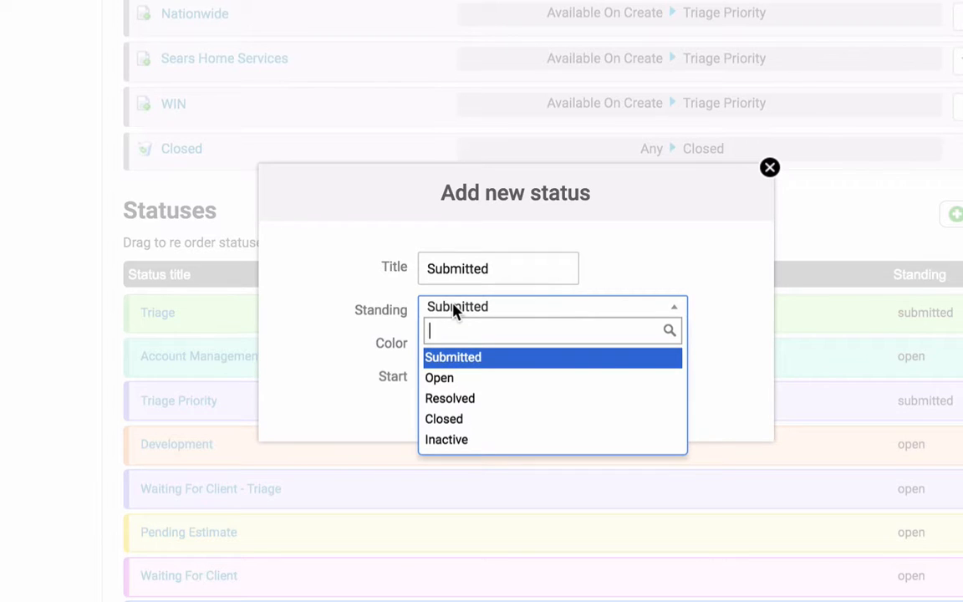
click(511, 269)
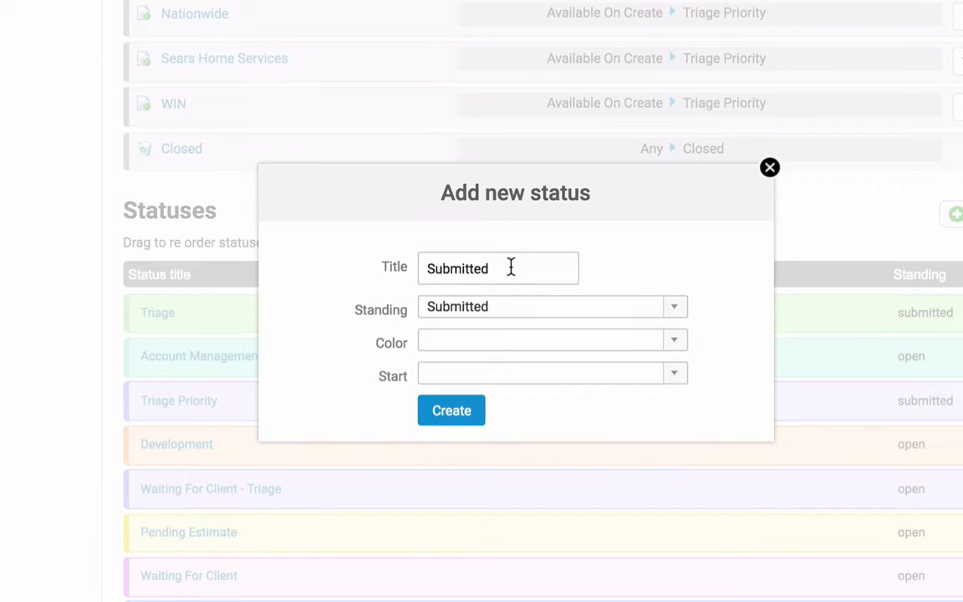
drag(509, 268, 374, 273)
text(New )
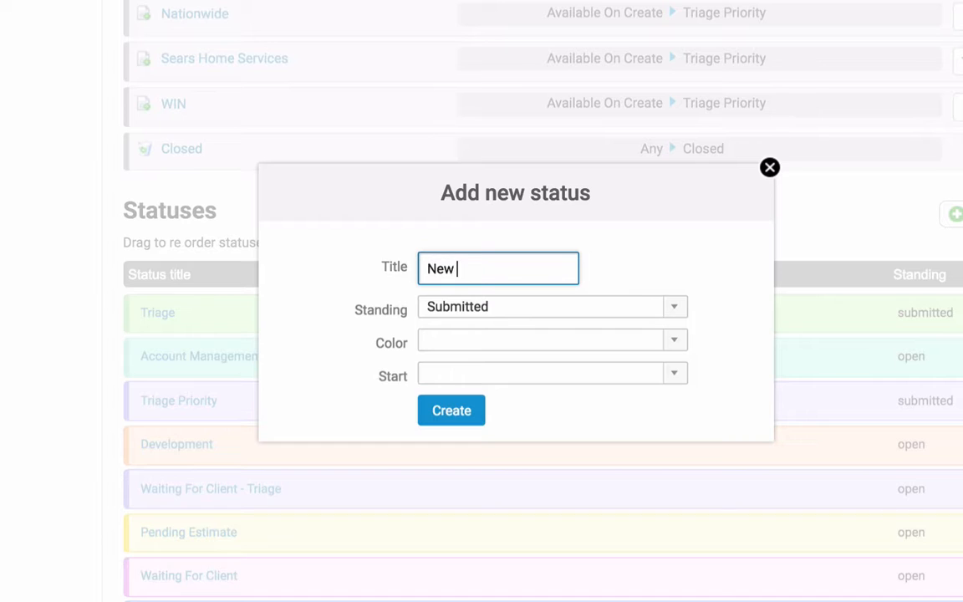
text(Ticket)
click(443, 314)
click(441, 314)
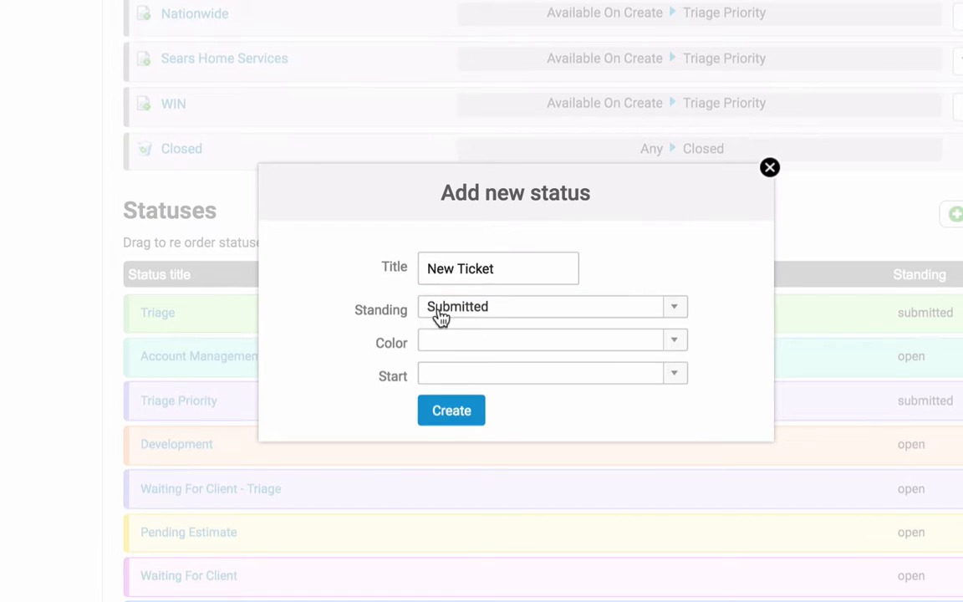
Set the New Ticket status's color to green, choose its start option and create the status
click(482, 344)
click(443, 472)
click(465, 378)
click(451, 444)
click(451, 411)
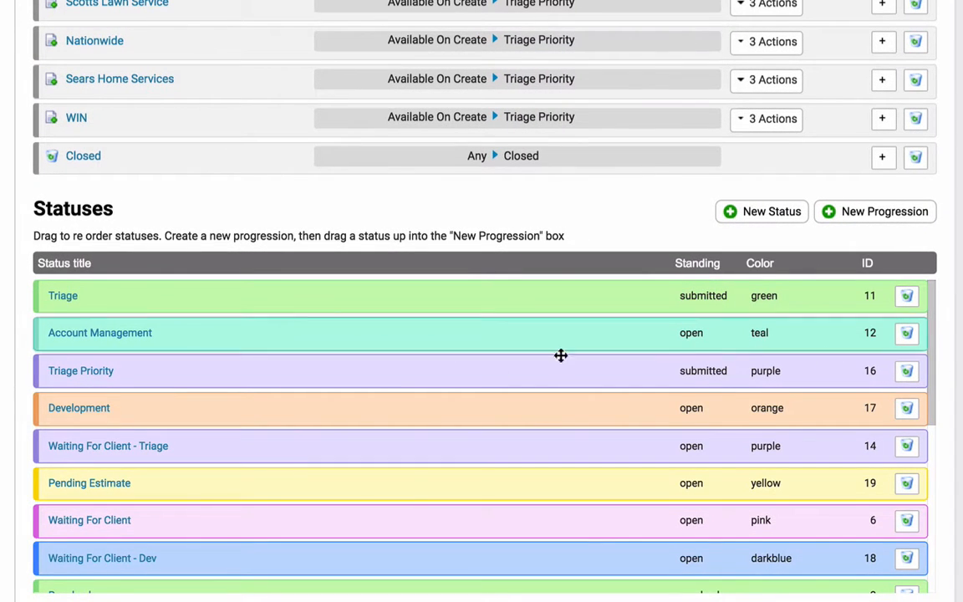
Create and save a new progression from the New Ticket status to the Internel Review status
click(842, 215)
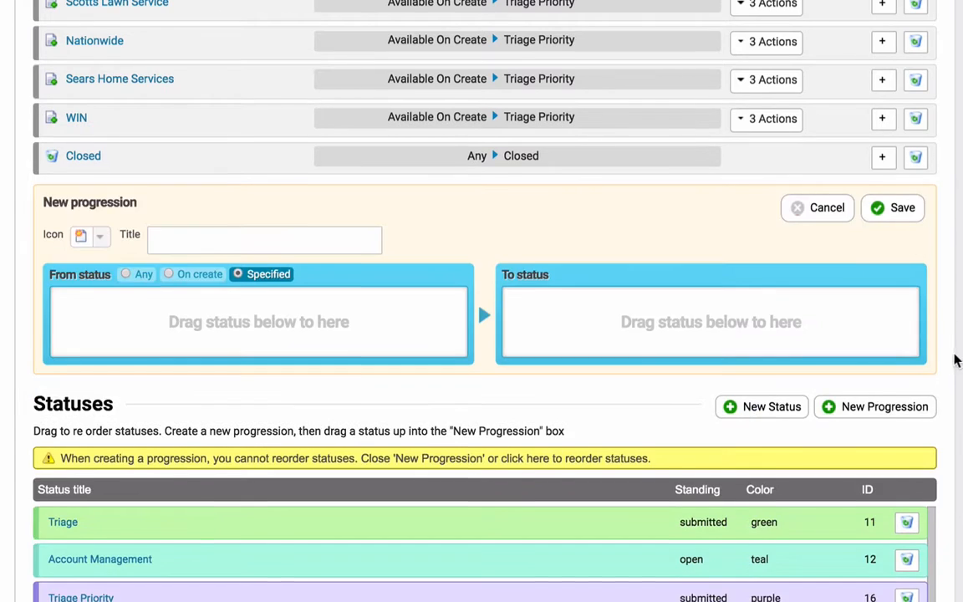
scroll(945, 334, down, 3)
drag(931, 321, 812, 554)
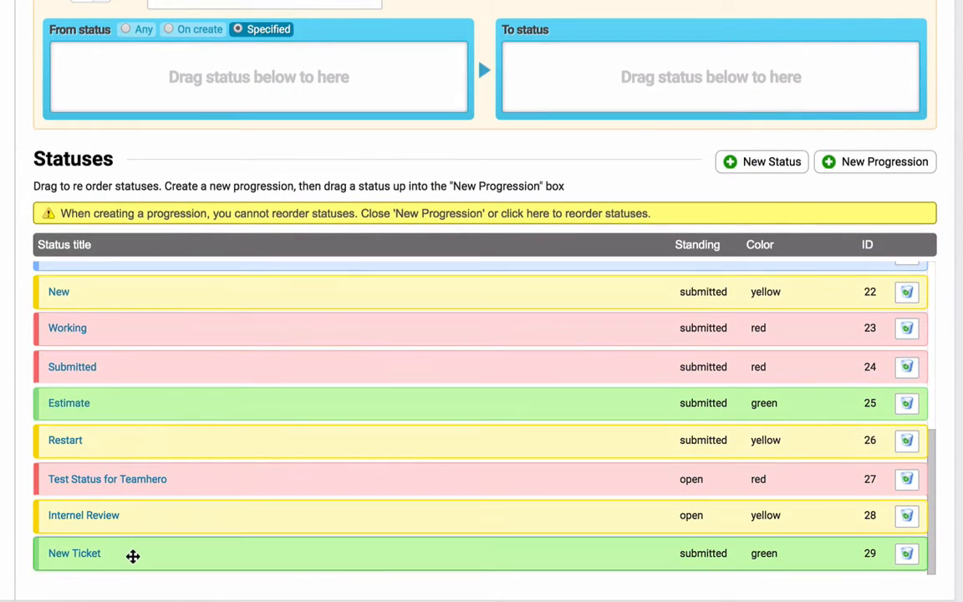
drag(215, 216, 214, 82)
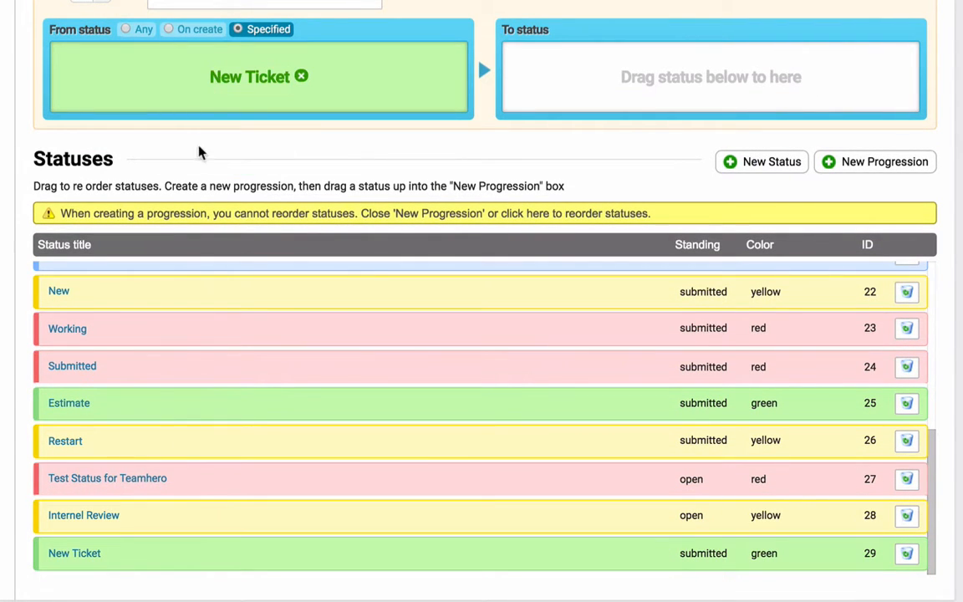
drag(215, 514, 584, 93)
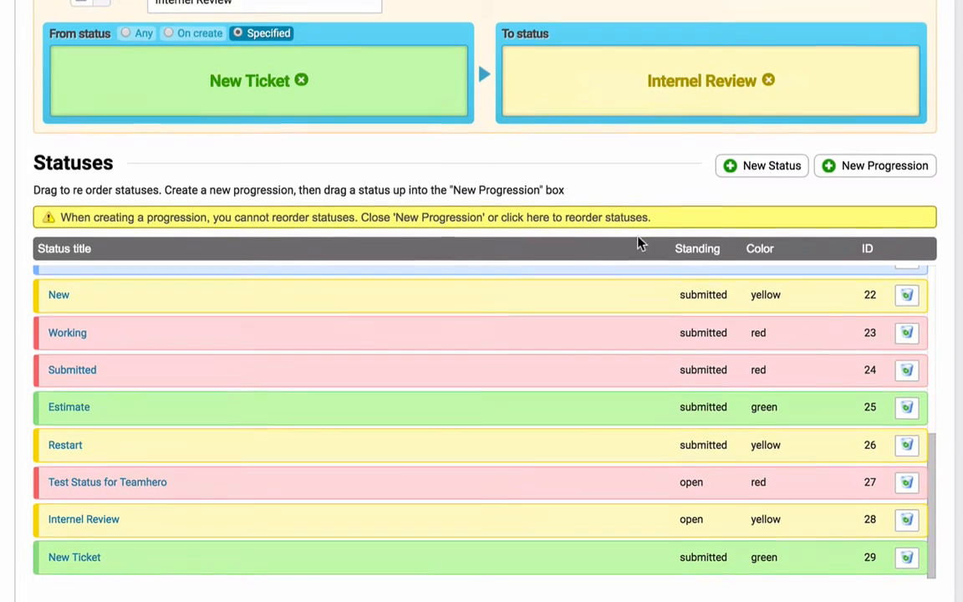
scroll(840, 238, up, 3)
click(900, 179)
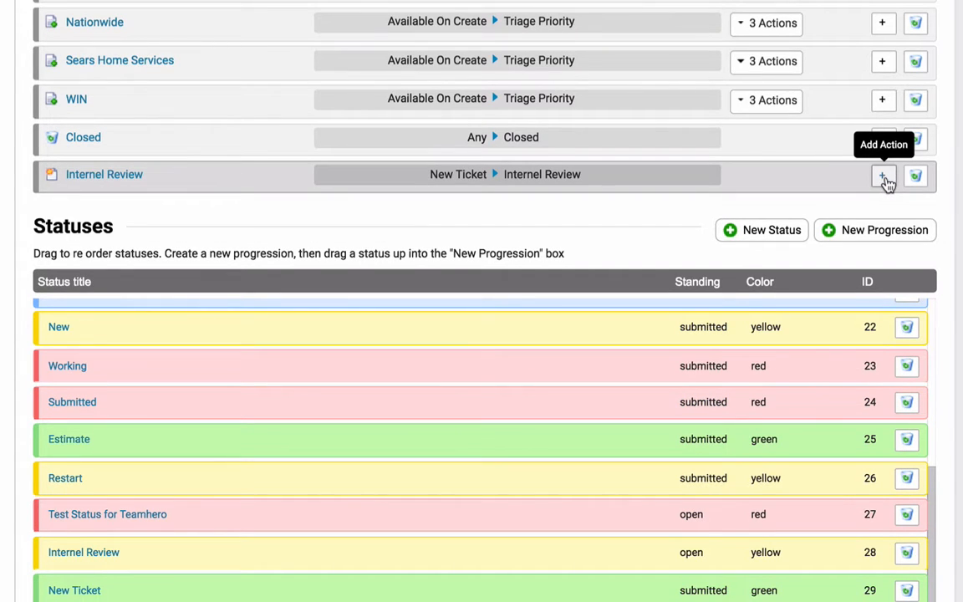
Add an Update Field action for the issue's Class field to the New Ticket to Internel Review progression, required and not hidden
click(884, 179)
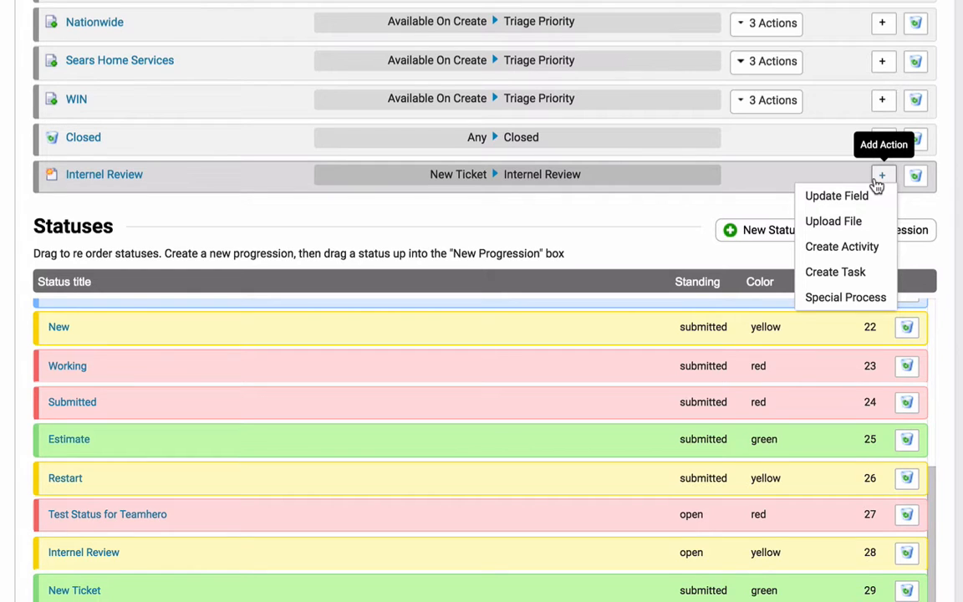
click(822, 203)
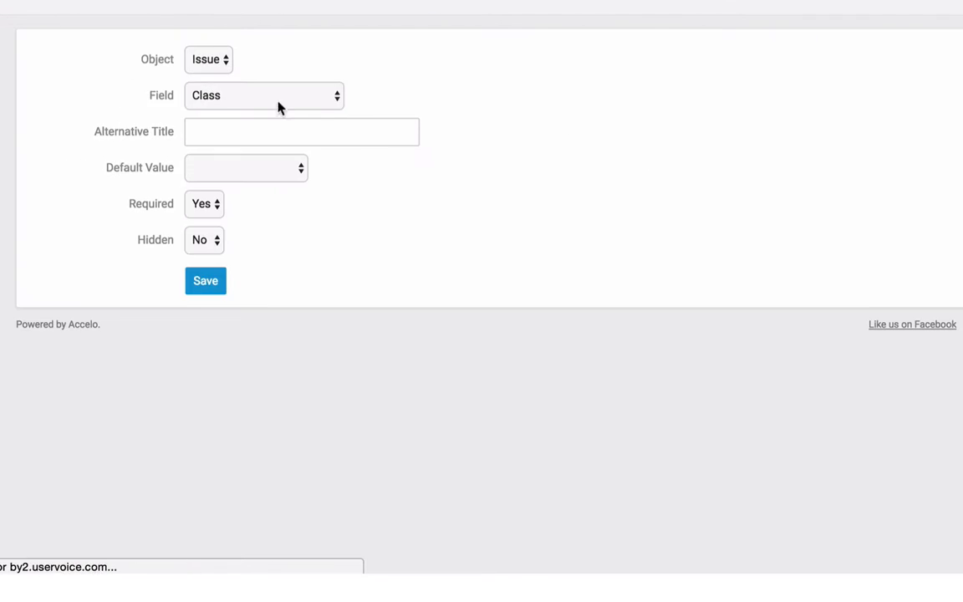
click(192, 94)
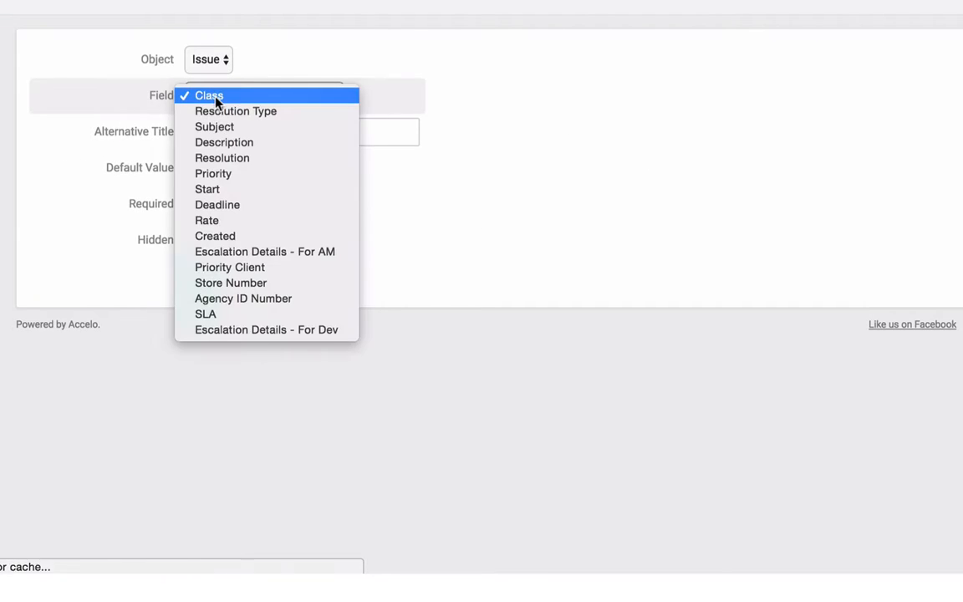
key(Escape)
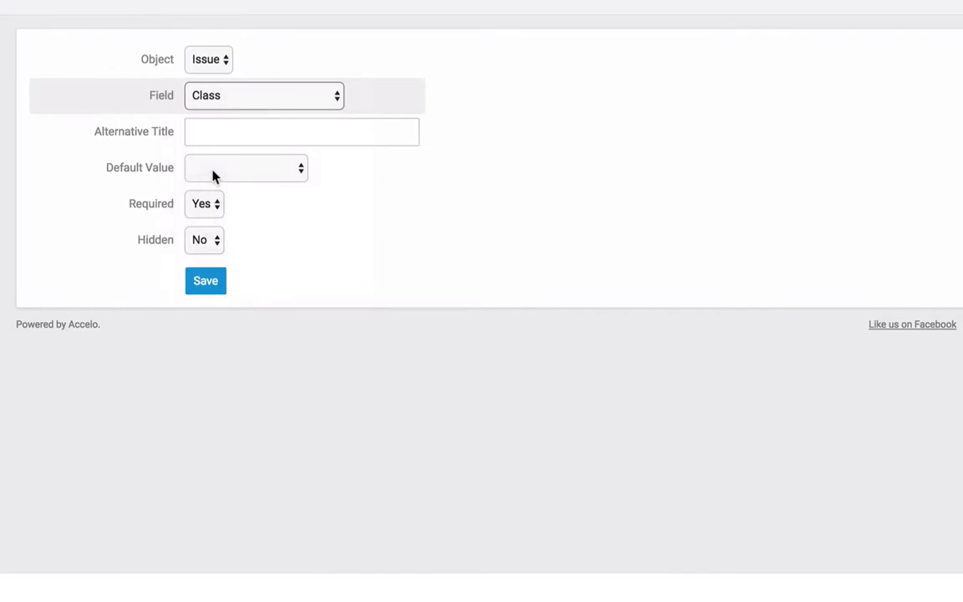
click(208, 284)
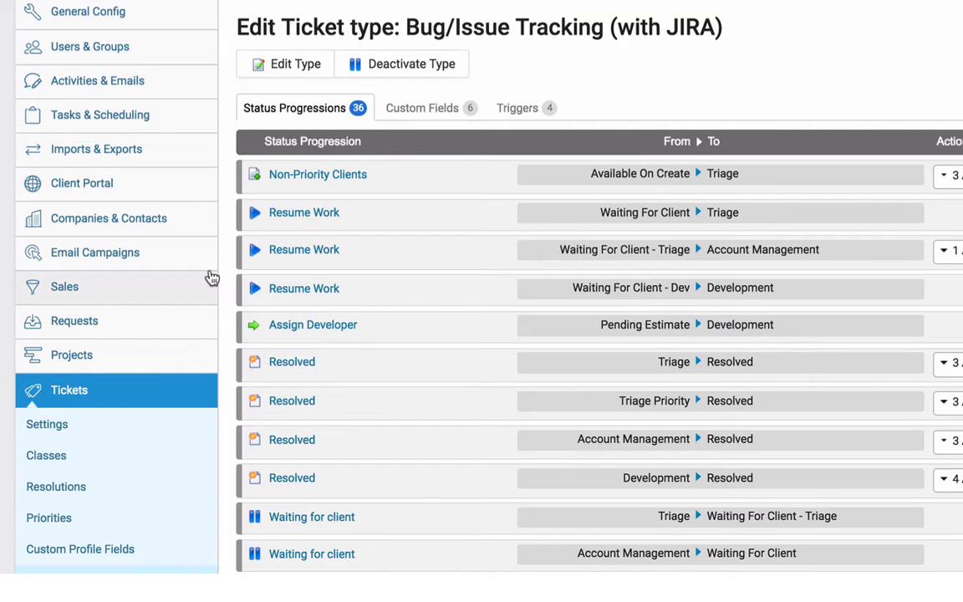
scroll(210, 282, down, 5)
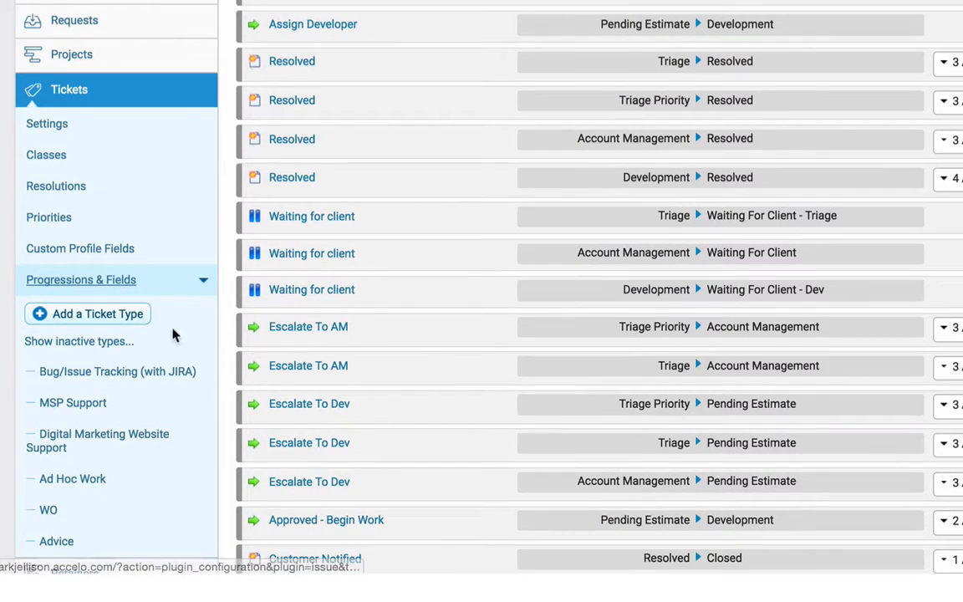
scroll(92, 435, up, 5)
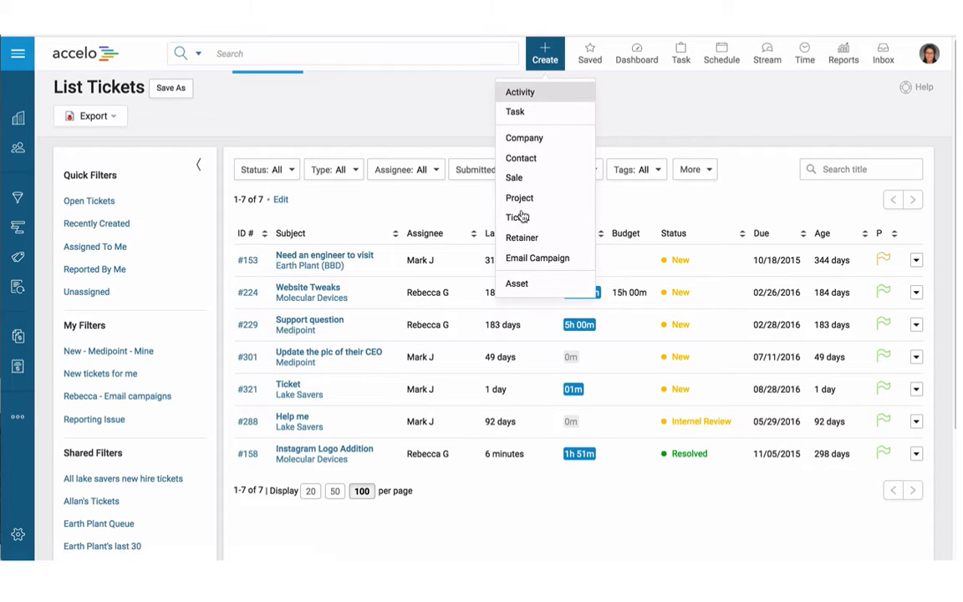
Start a new ticket and choose MD Revolution as its company
click(521, 219)
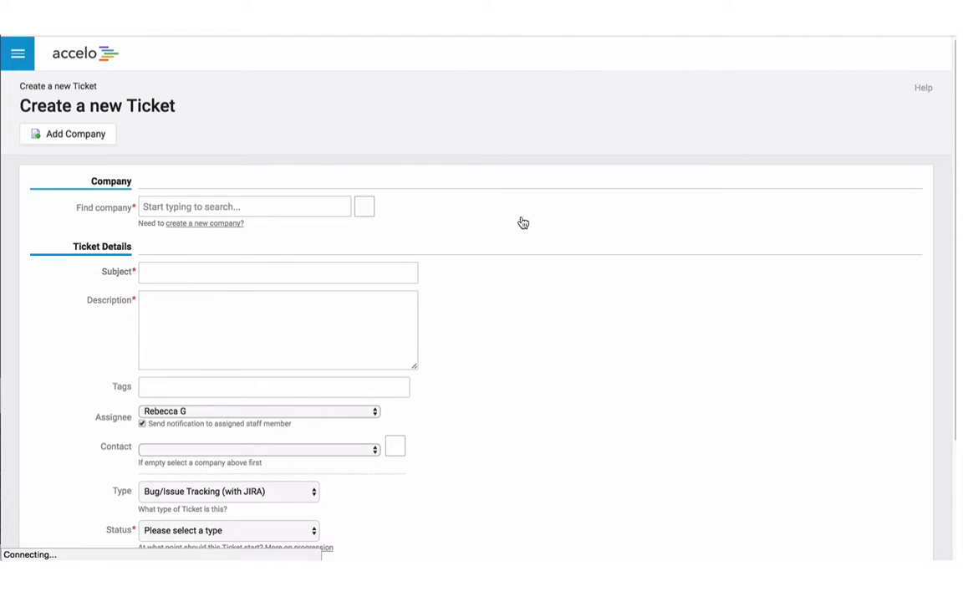
click(231, 208)
text(v)
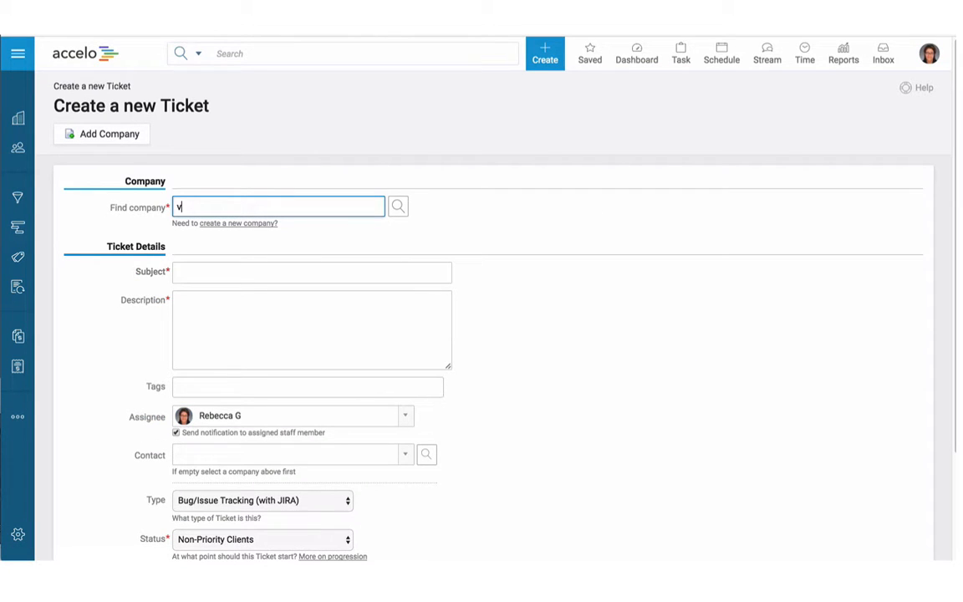
text(a)
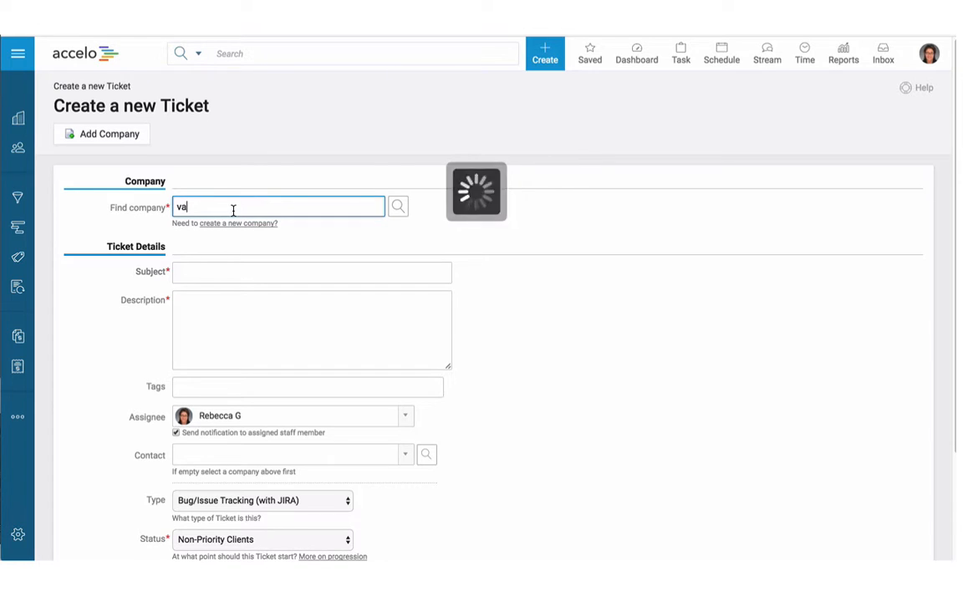
key(BackSpace)
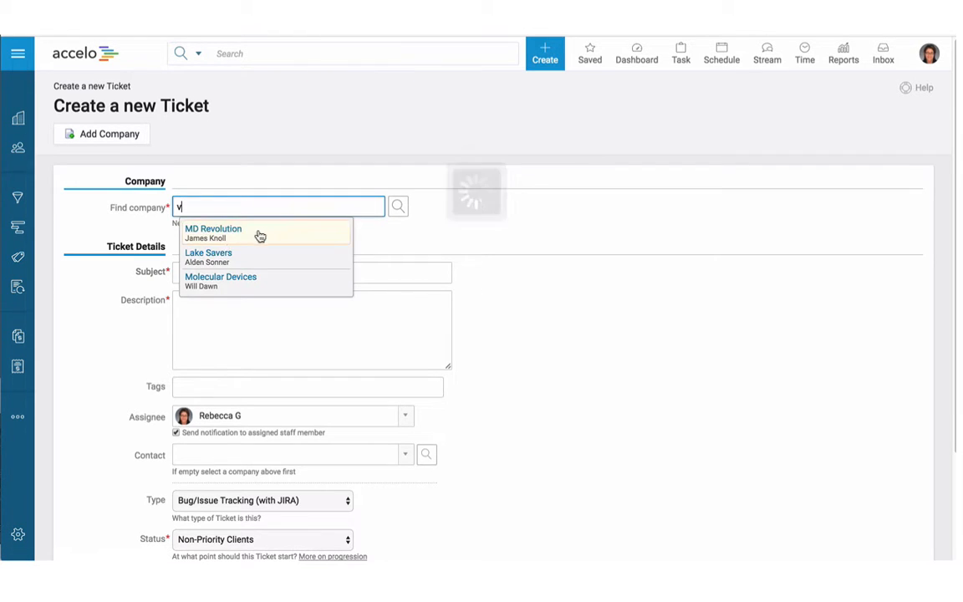
click(260, 236)
Enter the subject "Having trouble with the website" and the description "They say the color is wrong" for the ticket
click(226, 276)
text(Having trouble wit)
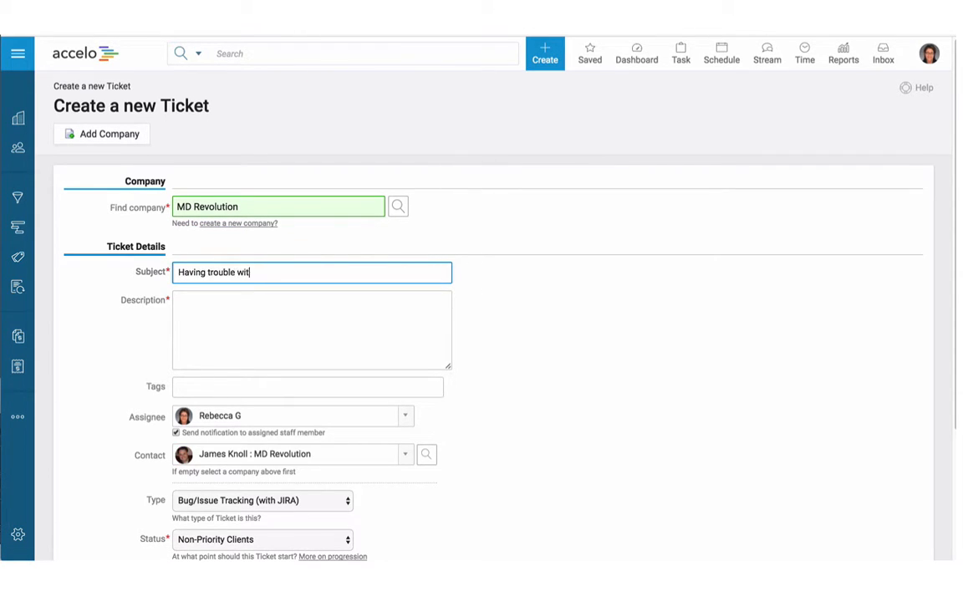
text(h the website)
key(Tab)
text(They say th)
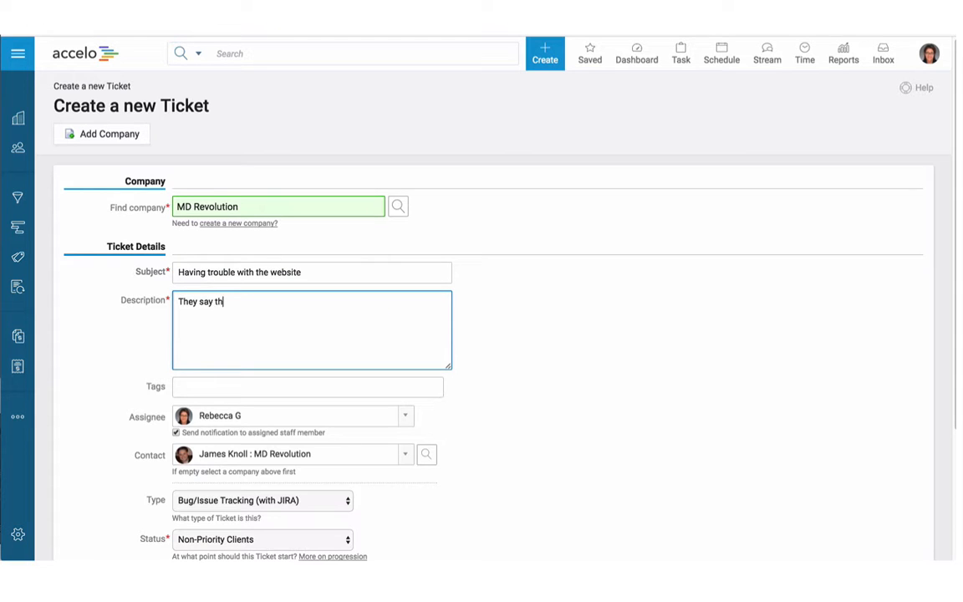
text(e color is wrong)
Set the ticket's assignee to None selected and its type to Digital Marketing Website Support
scroll(177, 315, down, 3)
scroll(242, 367, up, 5)
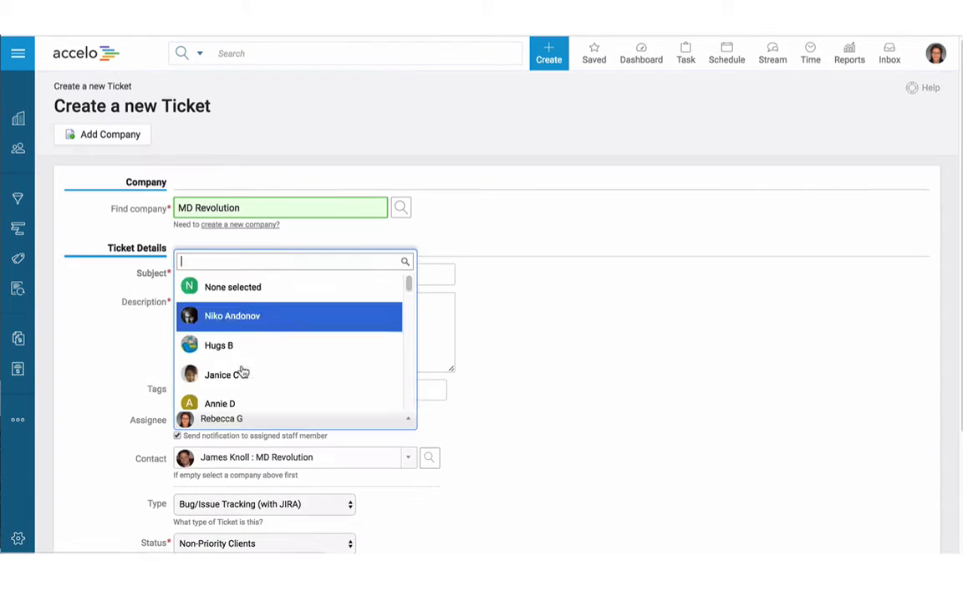
click(248, 287)
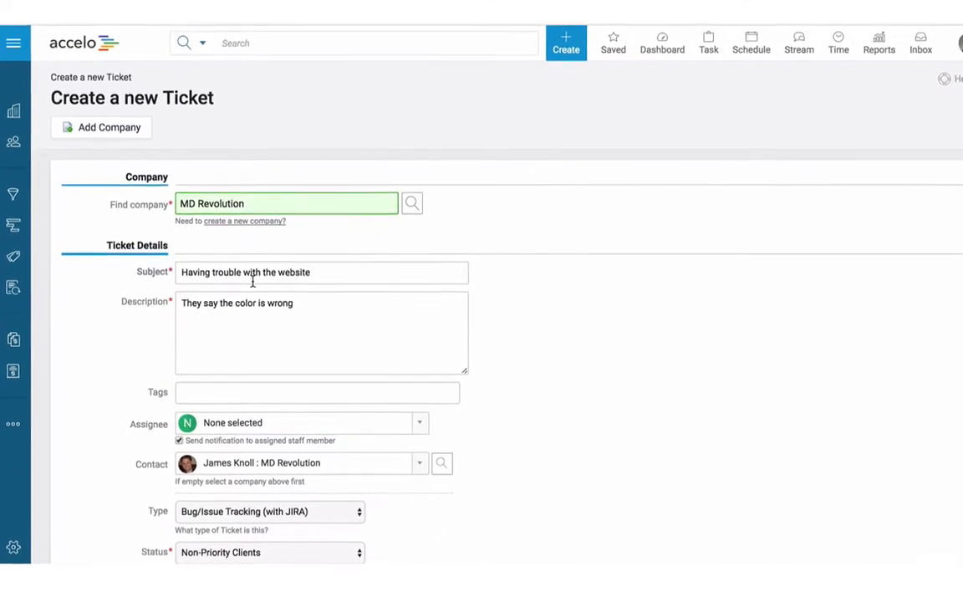
click(288, 335)
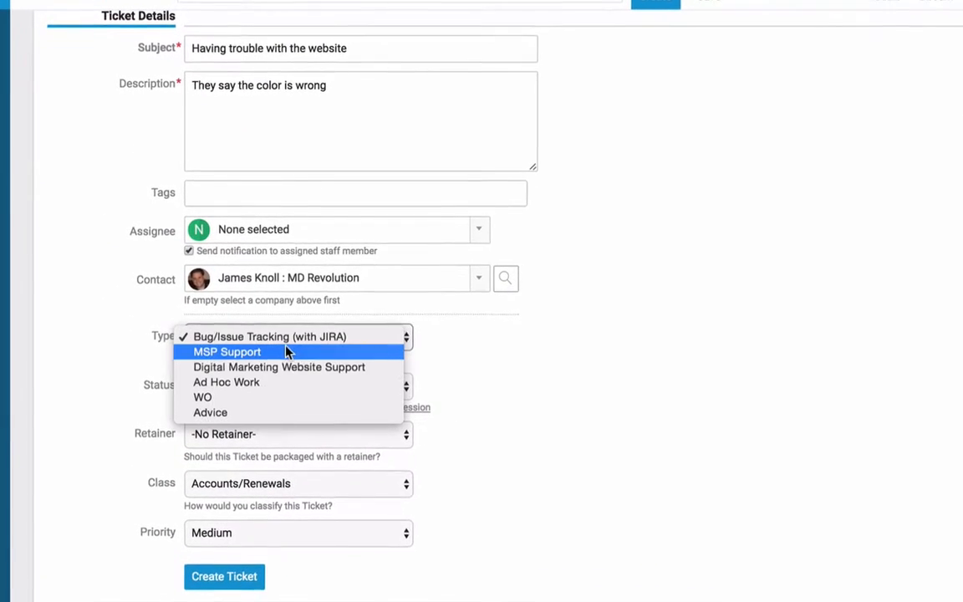
click(269, 365)
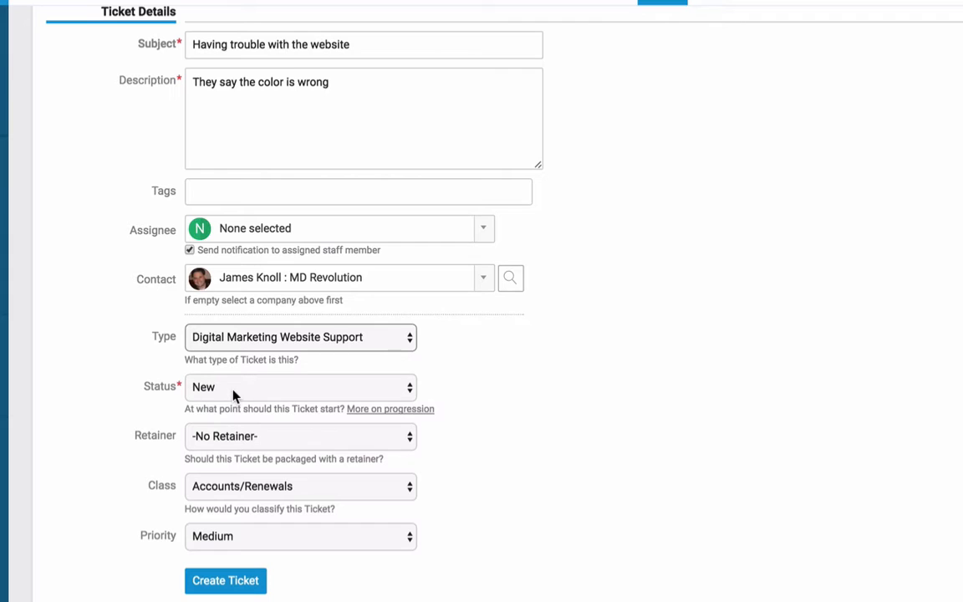
Create the ticket and complete its progression actions, keeping the proposed deadline and sending the request-received email to the contact
click(222, 582)
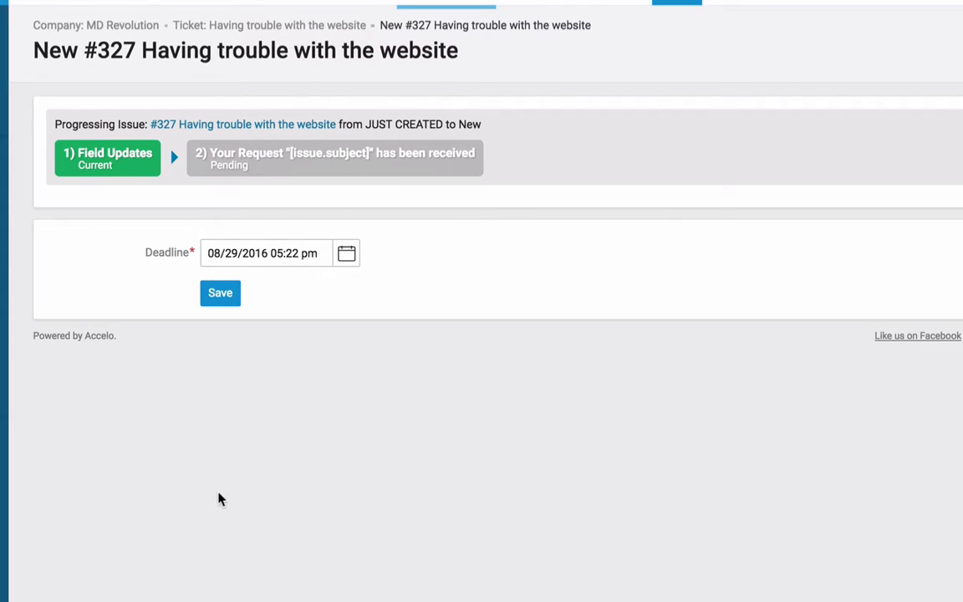
click(215, 293)
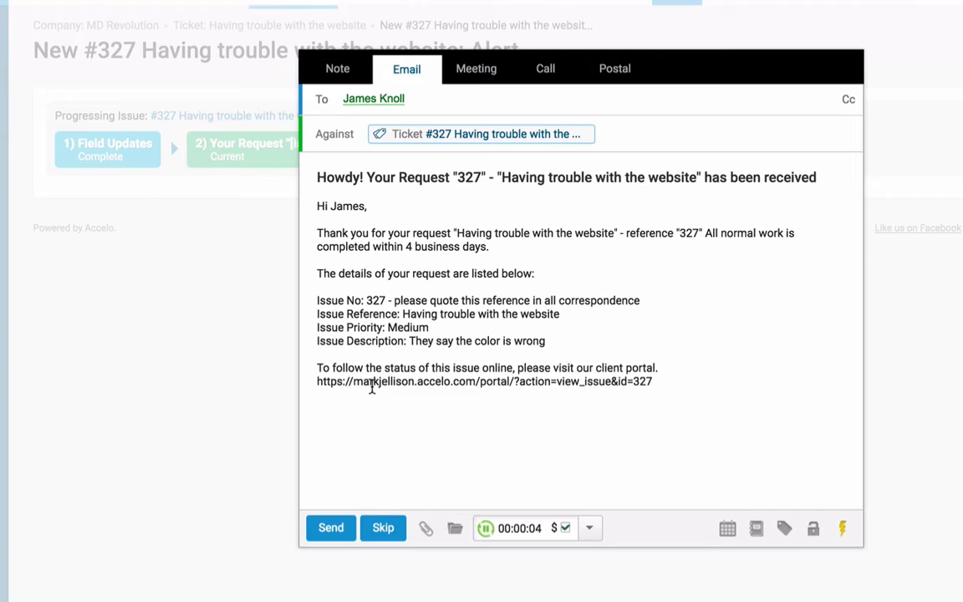
click(330, 529)
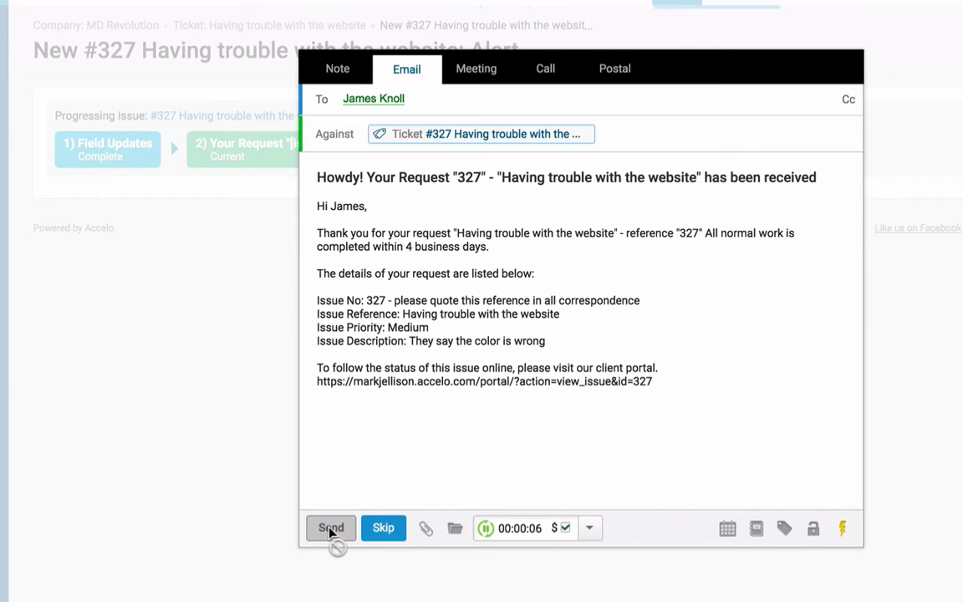